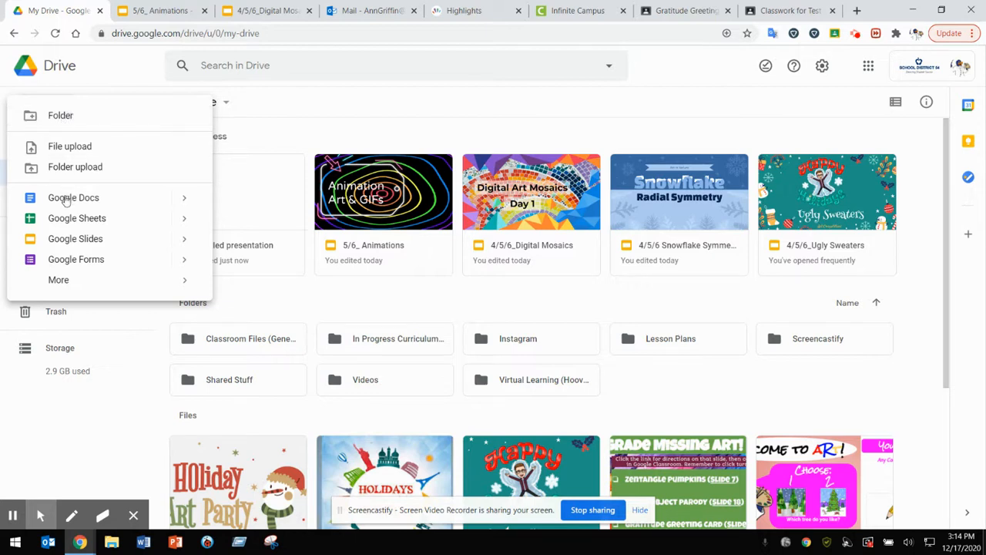
Step: Create a new blank Google Drawings file from Drive
left_click(59, 281)
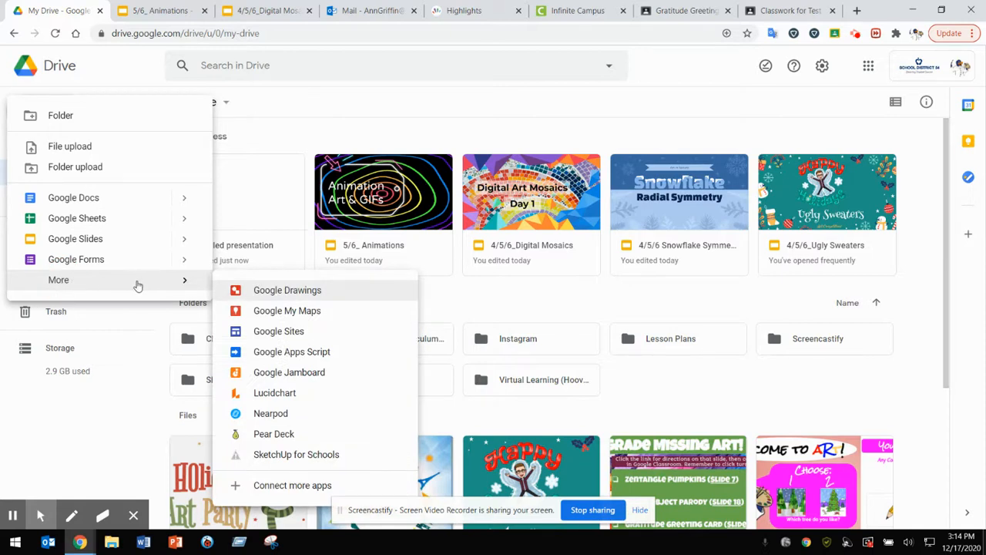
left_click(254, 293)
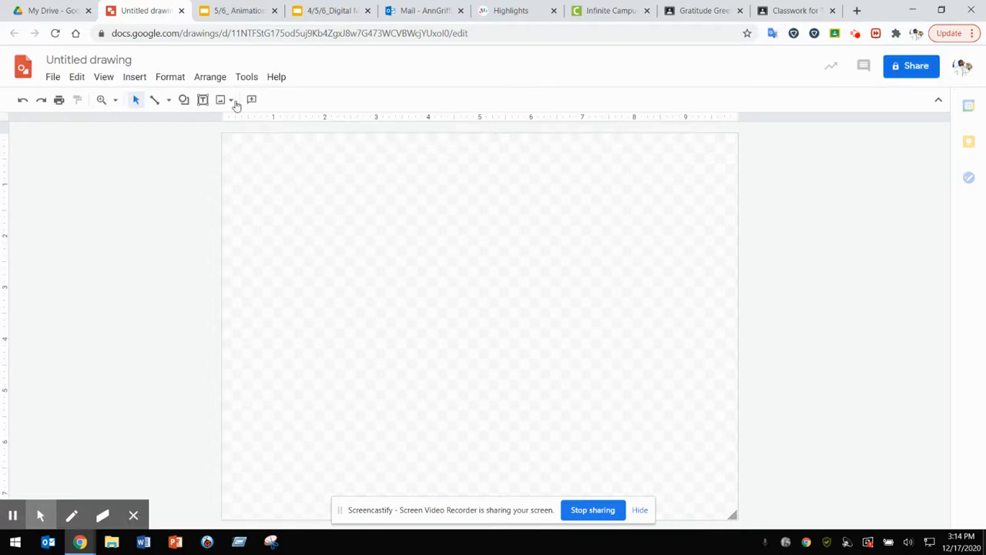
Step: Search the web for images of "Herbie Hawk" from within the drawing
left_click(232, 101)
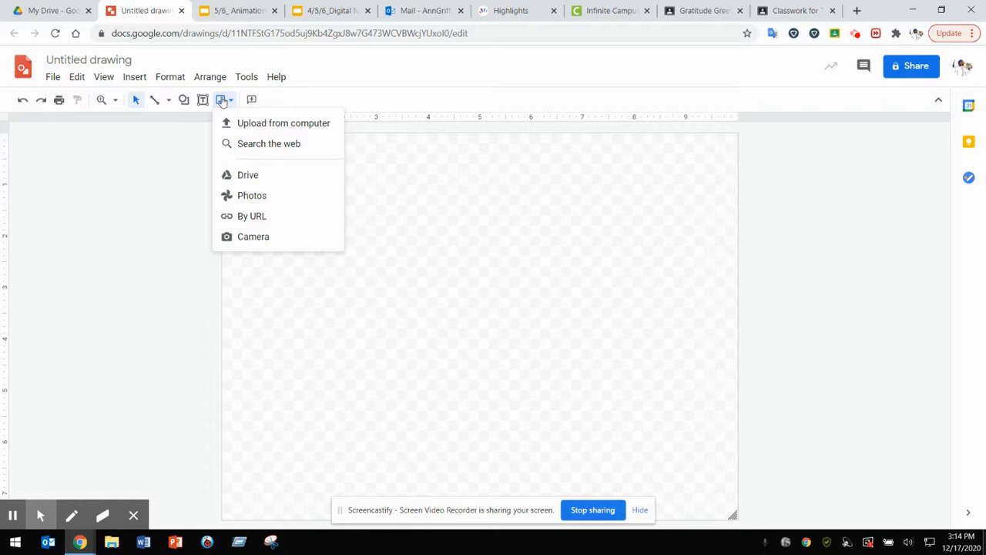
left_click(271, 144)
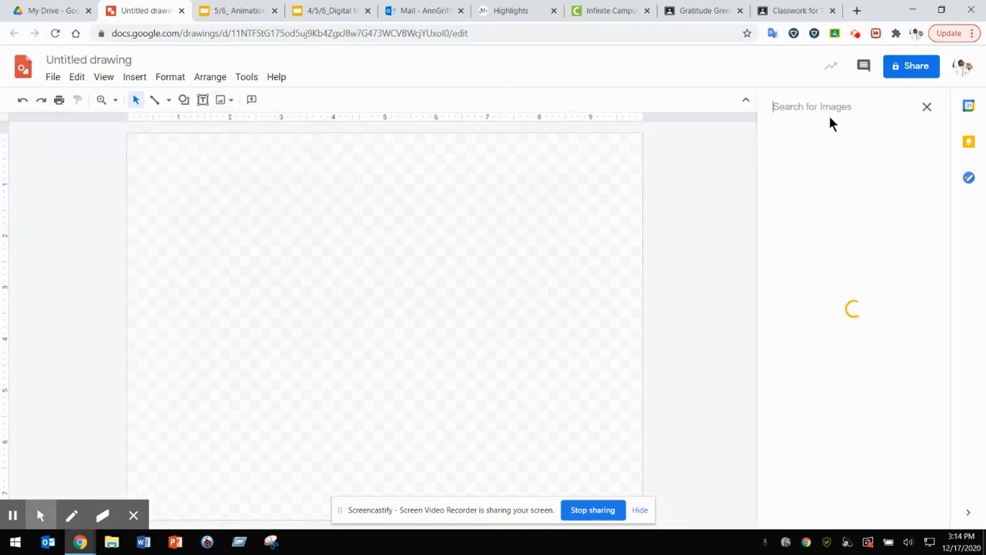
type("erbie")
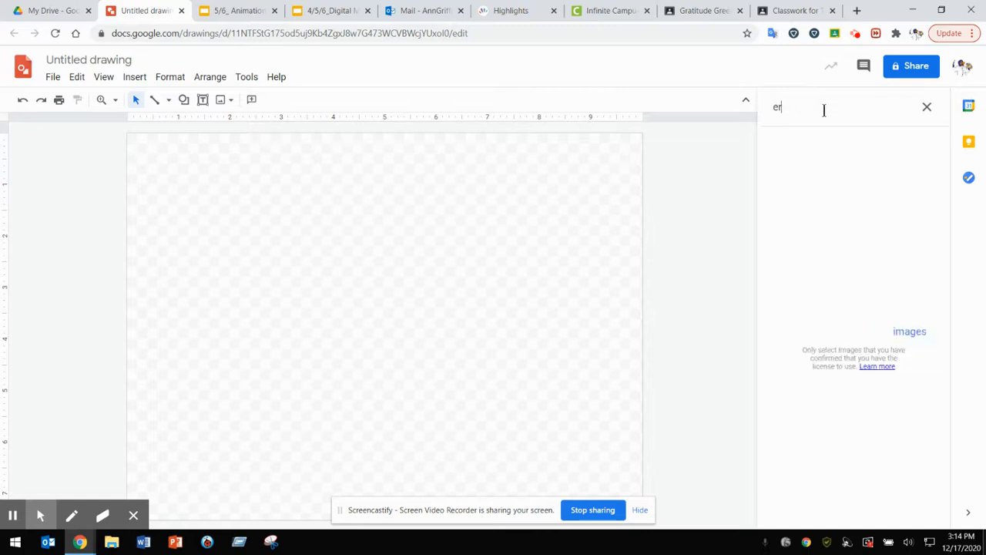
key("BackSpace")
key("BackSpace")
key("BackSpace")
key("BackSpace")
key("BackSpace")
type("Herv")
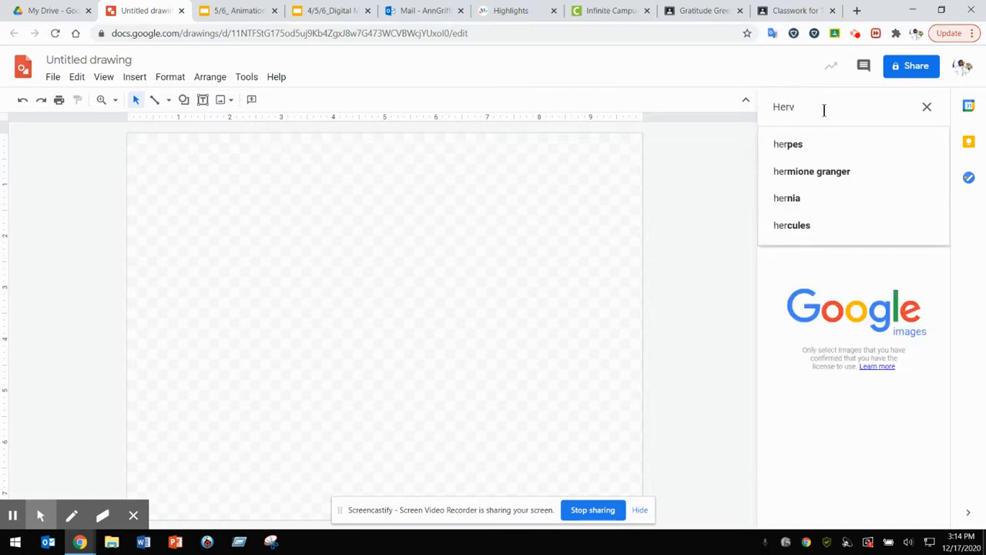
key("BackSpace")
type("bie Hawk")
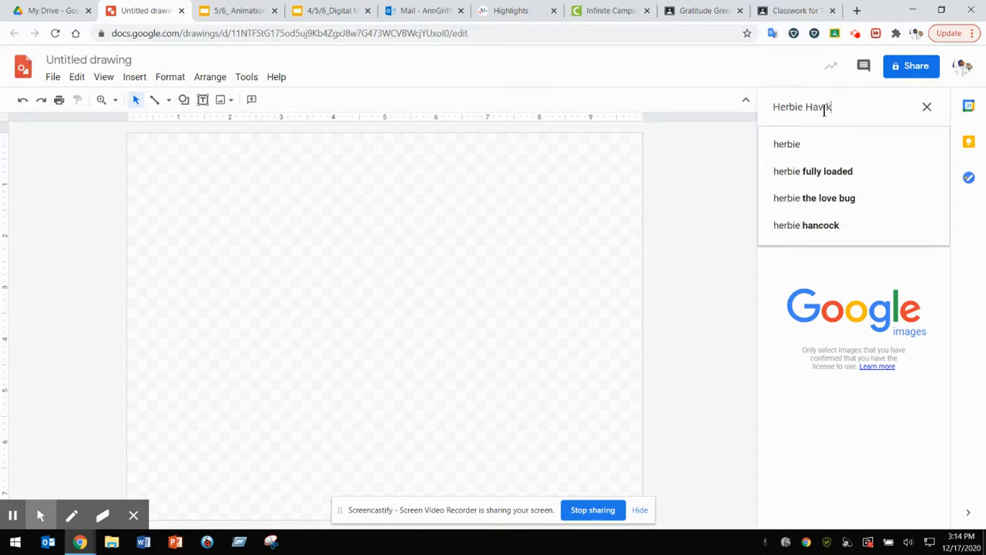
key("Return")
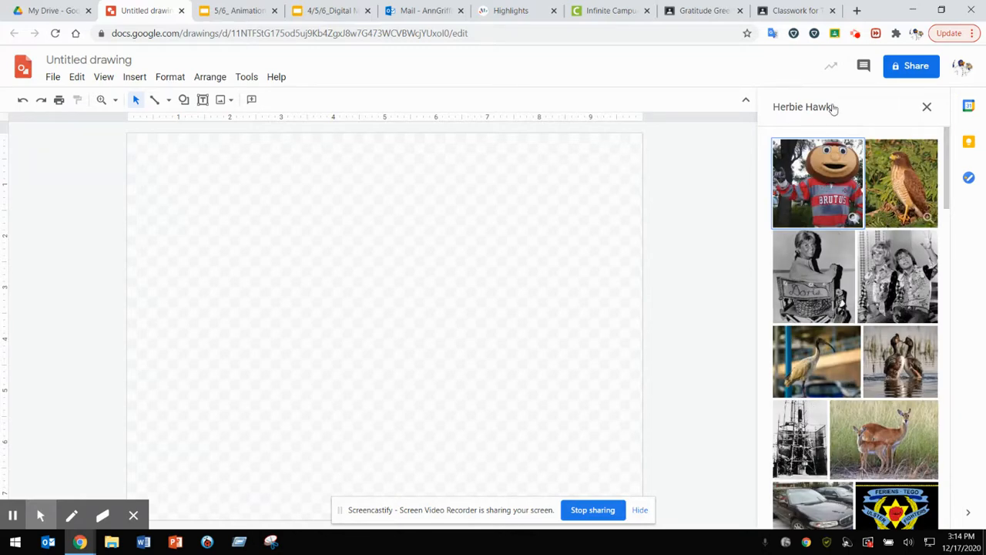
Step: Insert the photo of the red apple lying on its side from an "Apple" image search, and delete it from the canvas
left_click_drag(833, 107, 772, 102)
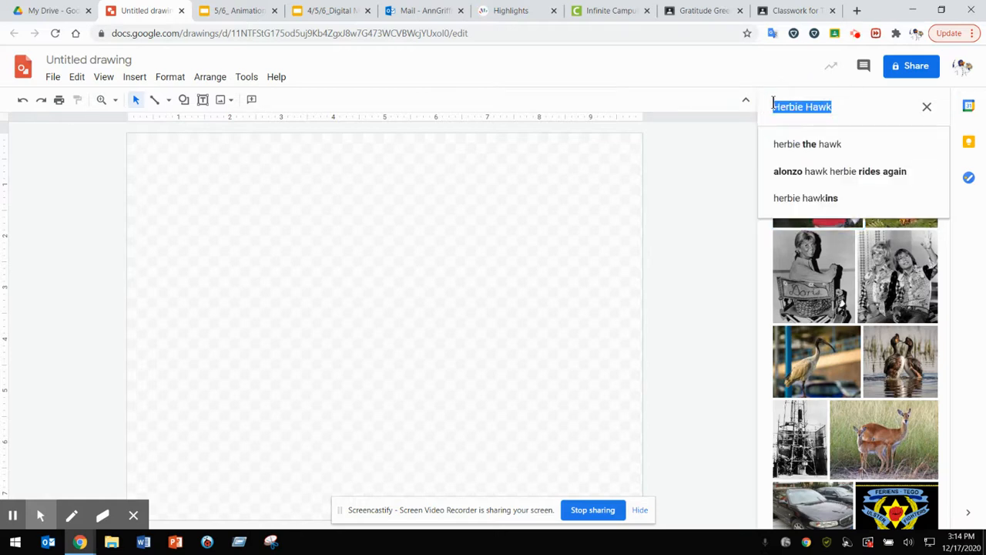
type("Apple")
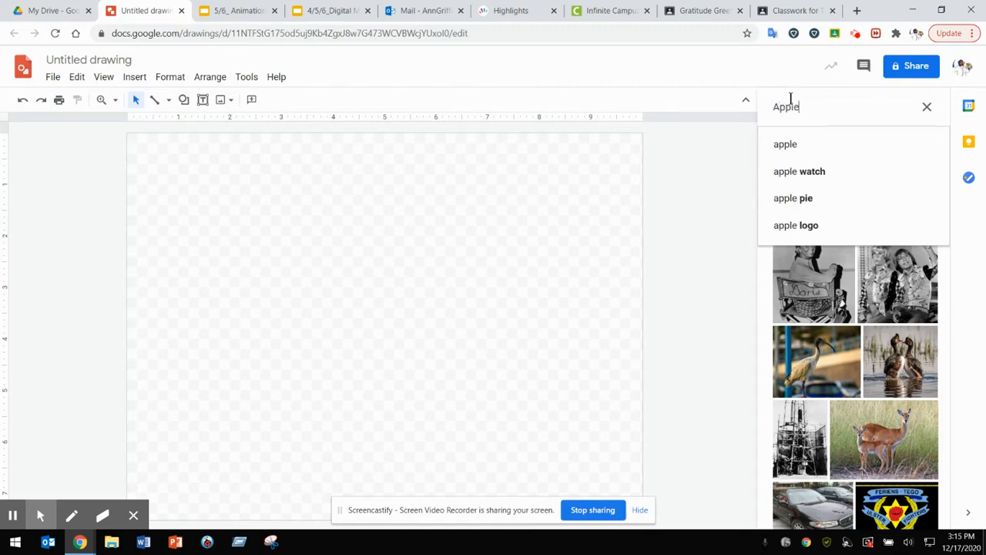
key("Return")
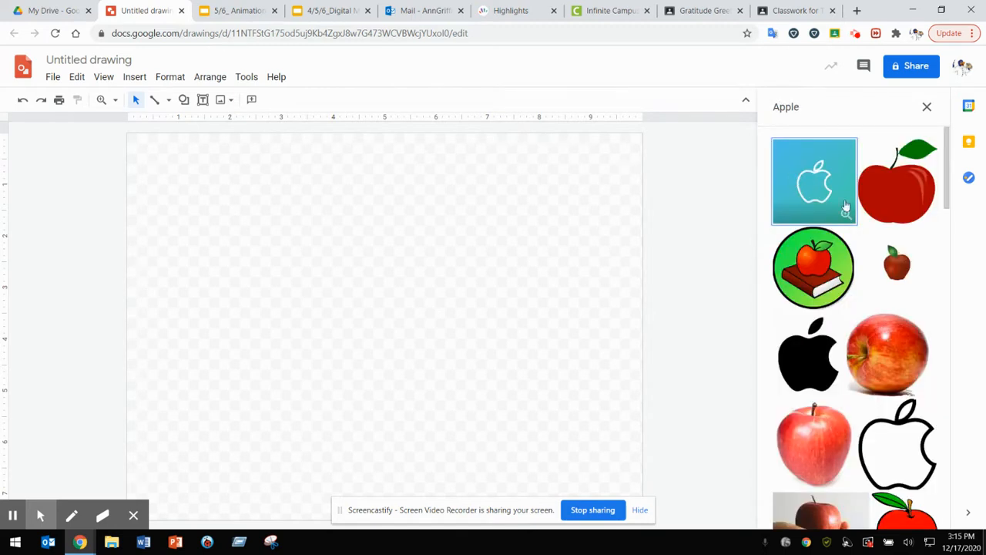
left_click(887, 353)
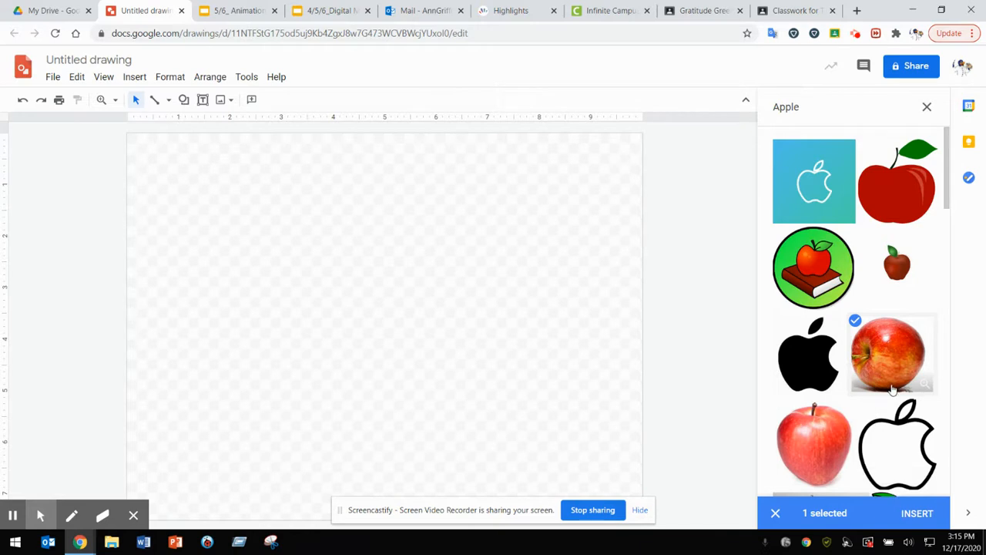
left_click(918, 512)
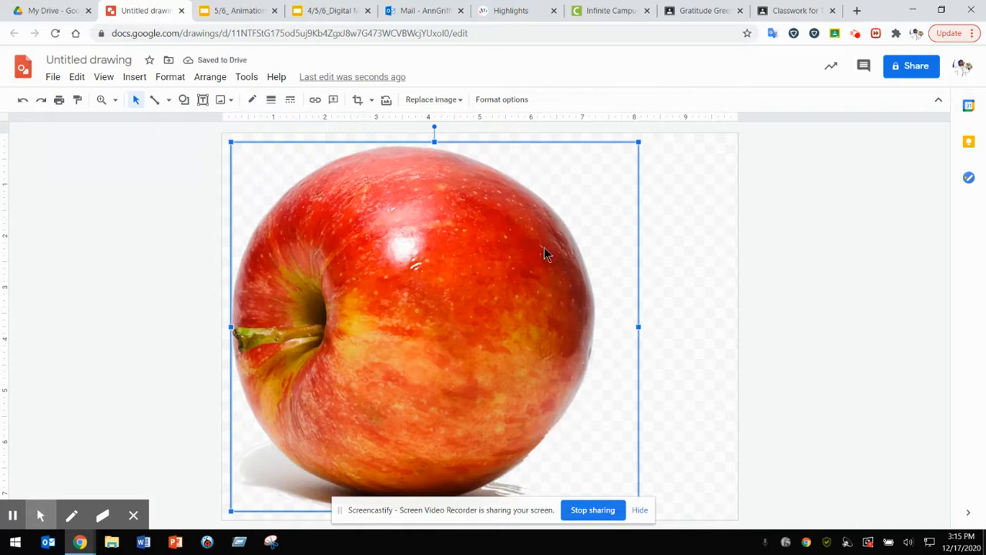
key("Delete")
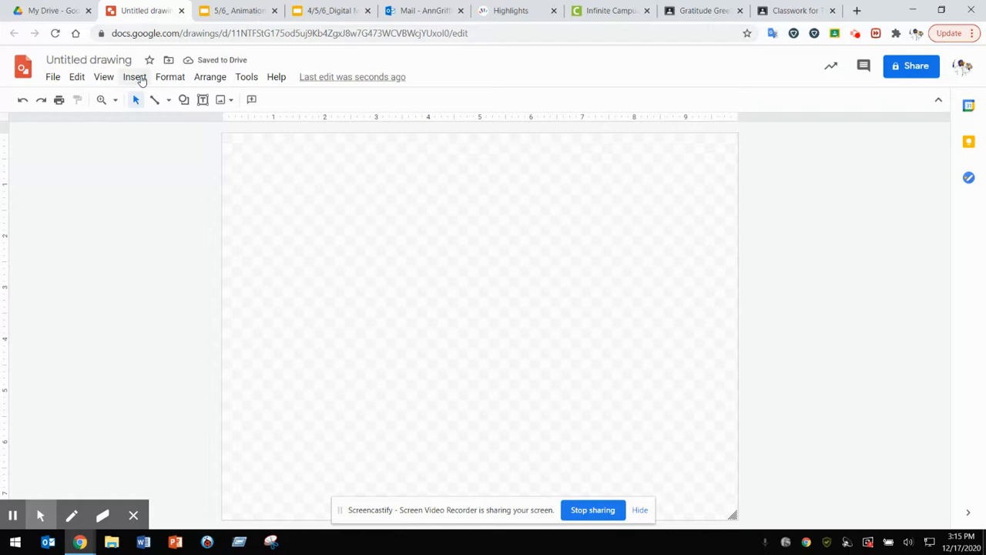
Step: Upload the "Herbie for Mosaic" image from the computer's Desktop and centre it on the canvas
left_click(222, 101)
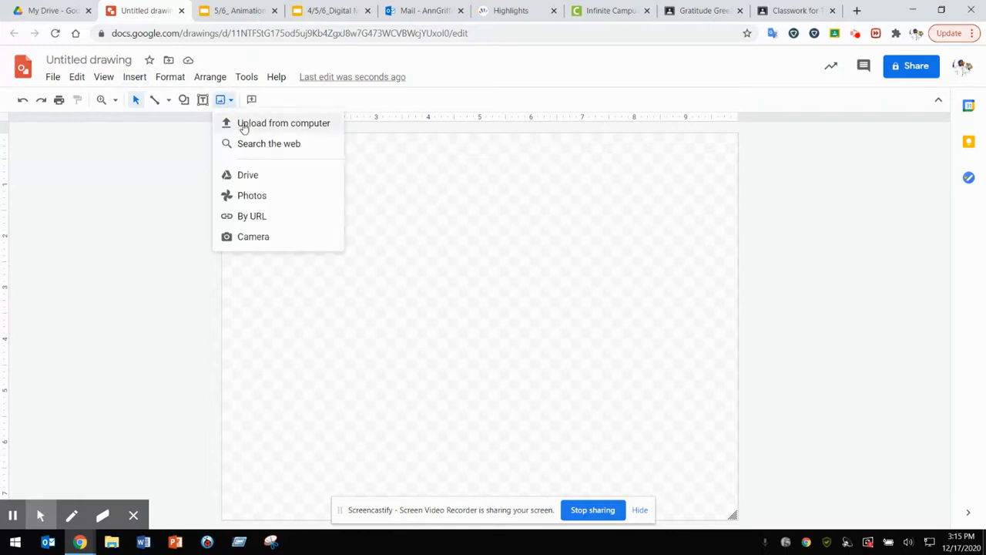
left_click(288, 120)
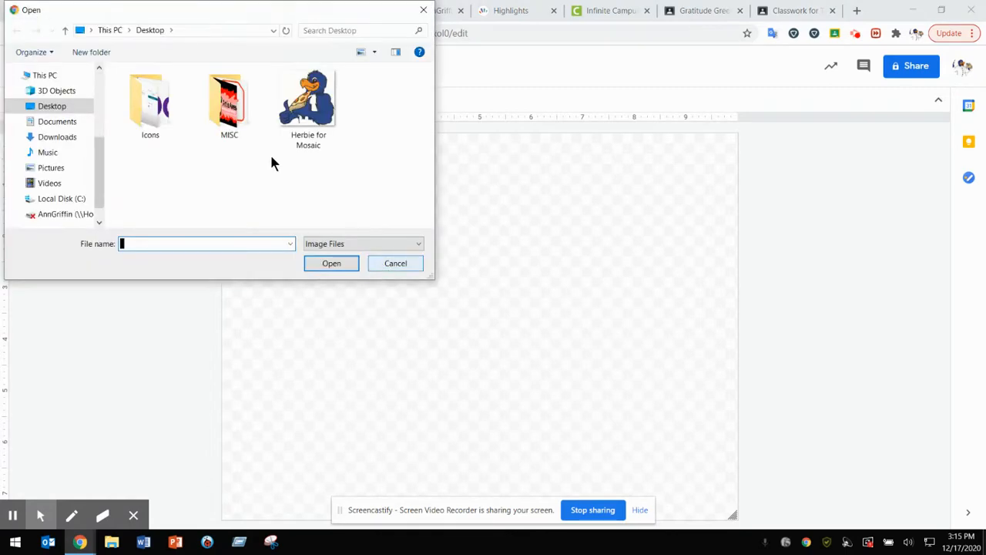
left_click(312, 107)
left_click(339, 263)
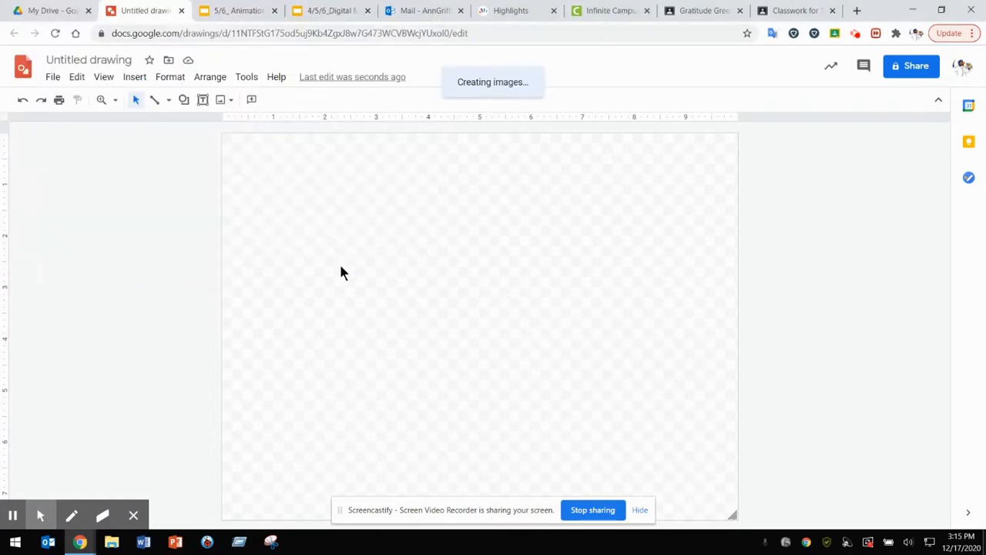
left_click_drag(493, 318, 560, 319)
left_click(784, 282)
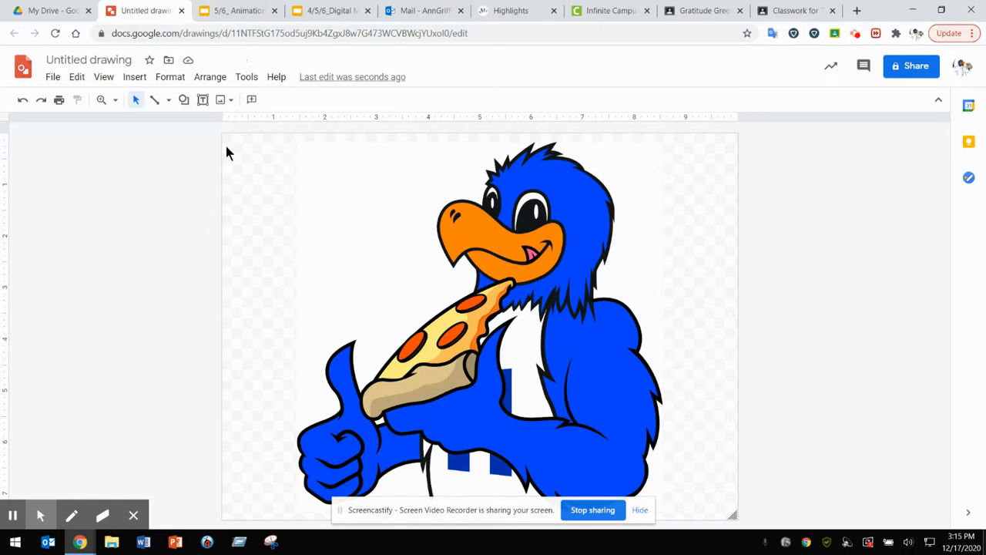
Step: Trace the upper part of the bird's beak with a closed Polyline shape as the first mosaic tile
left_click(168, 103)
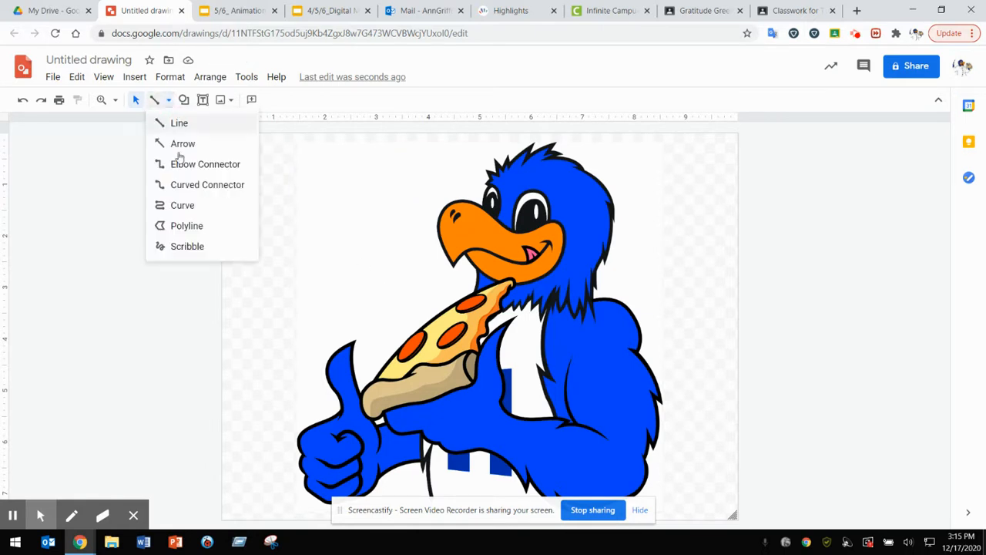
left_click(188, 228)
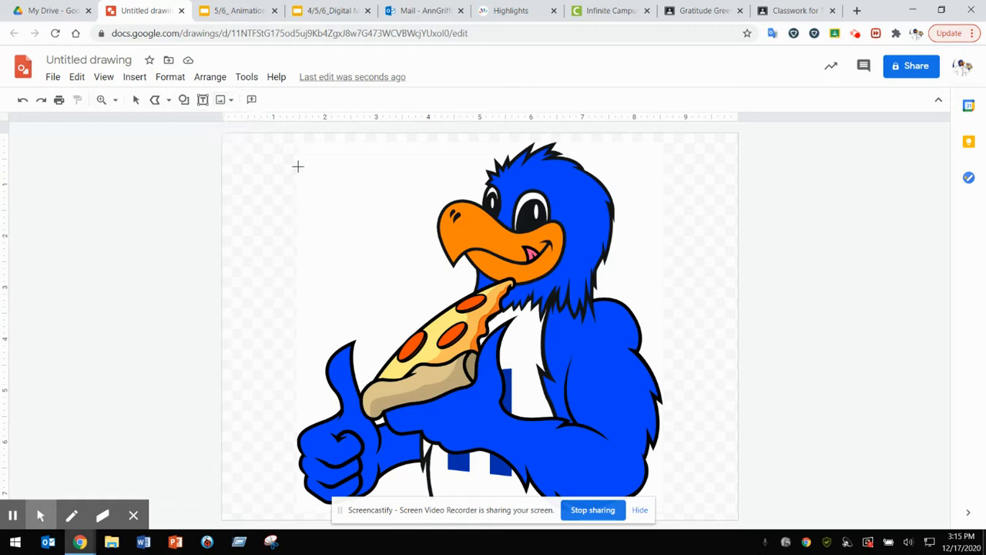
key("ctrl+plus")
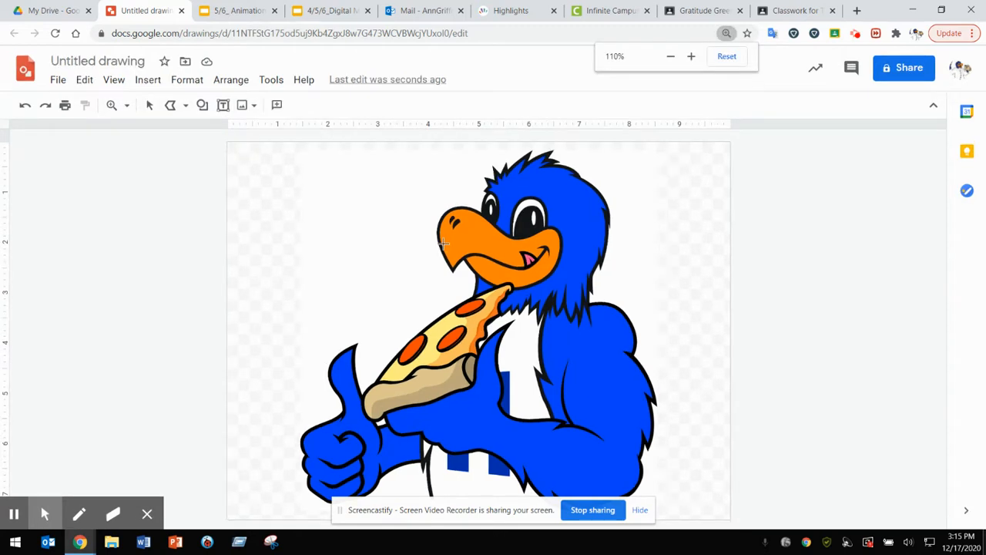
left_click(113, 105)
left_click(470, 240)
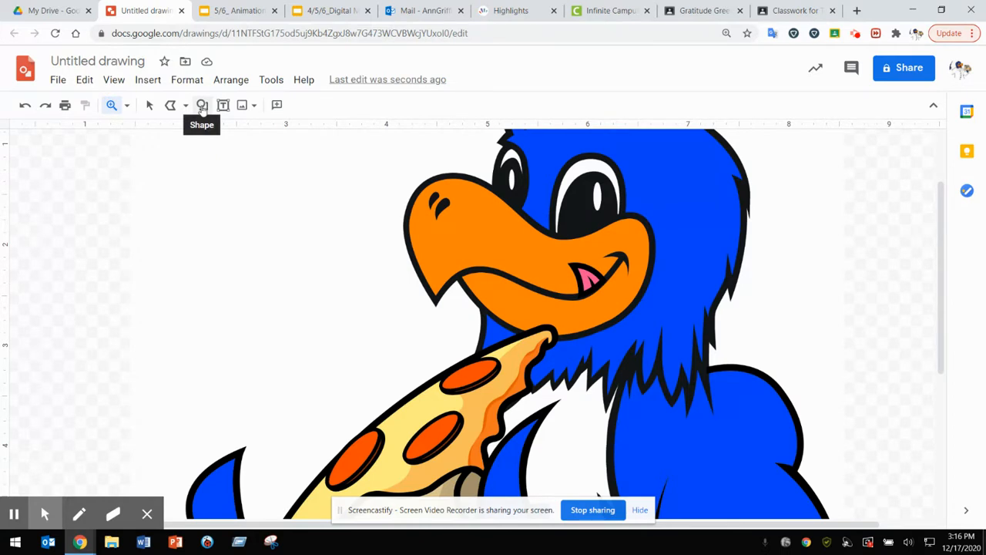
left_click(171, 105)
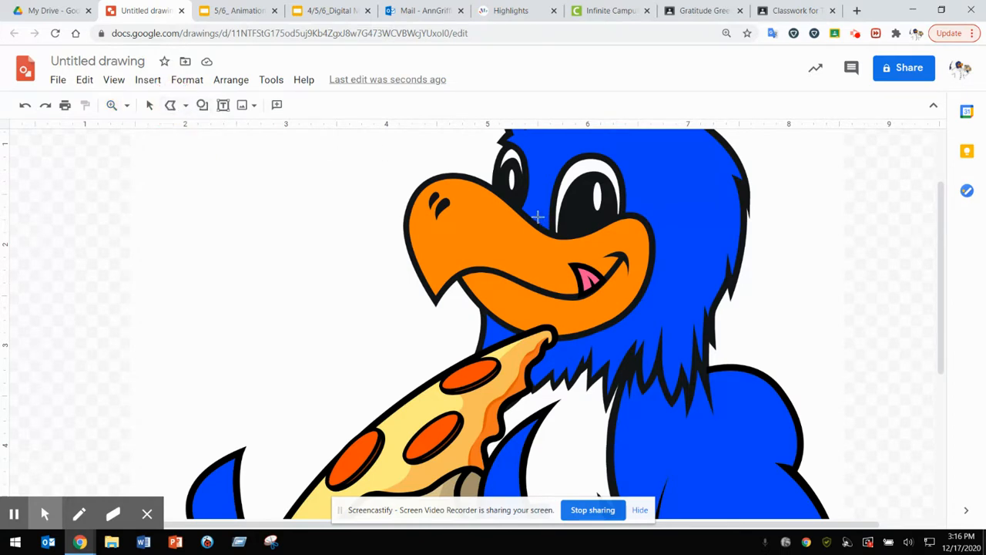
mouse_move(515, 216)
left_mouse_down()
mouse_move(461, 184)
mouse_move(420, 189)
mouse_move(415, 233)
mouse_move(407, 228)
mouse_move(514, 216)
left_mouse_up()
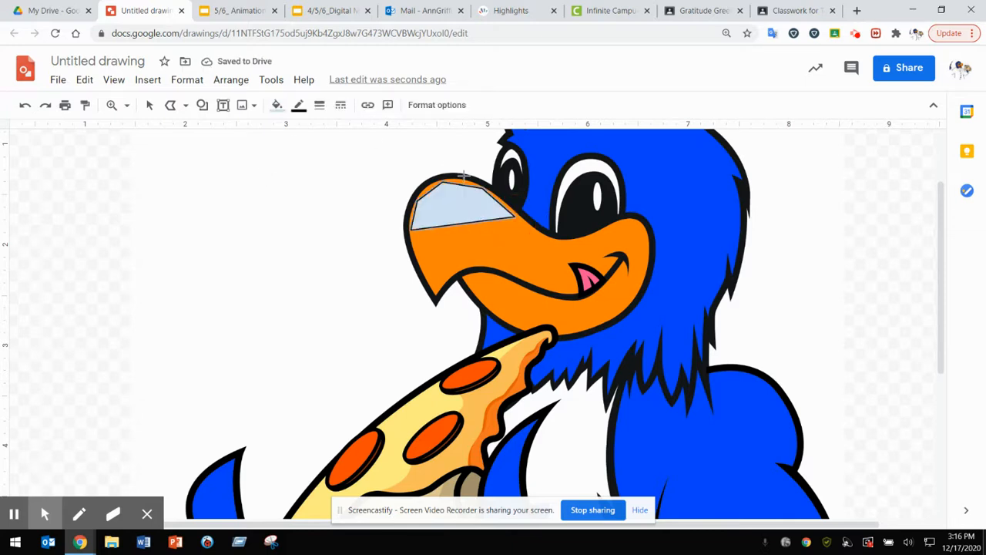
Step: Give the beak tile a transparent border and an orange solid fill
left_click(298, 105)
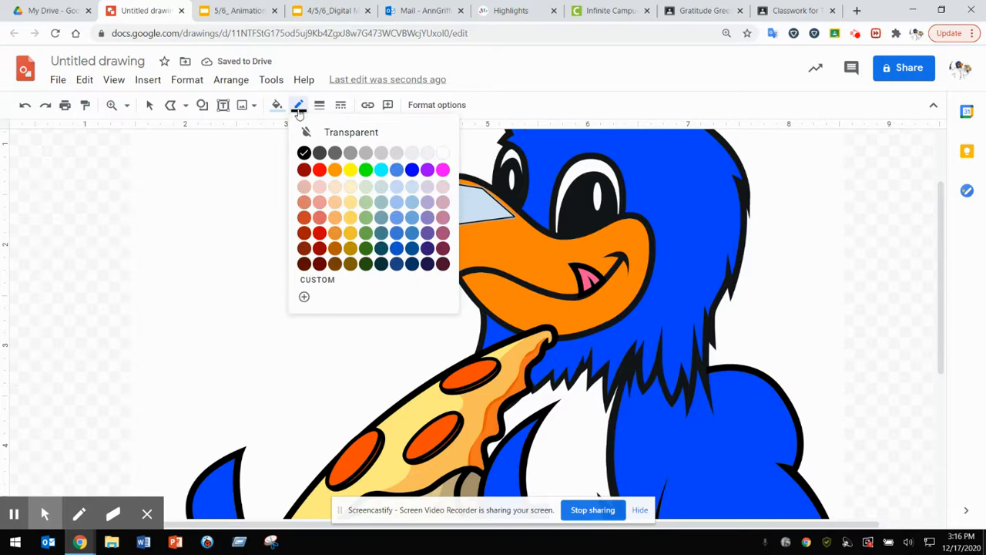
left_click(369, 135)
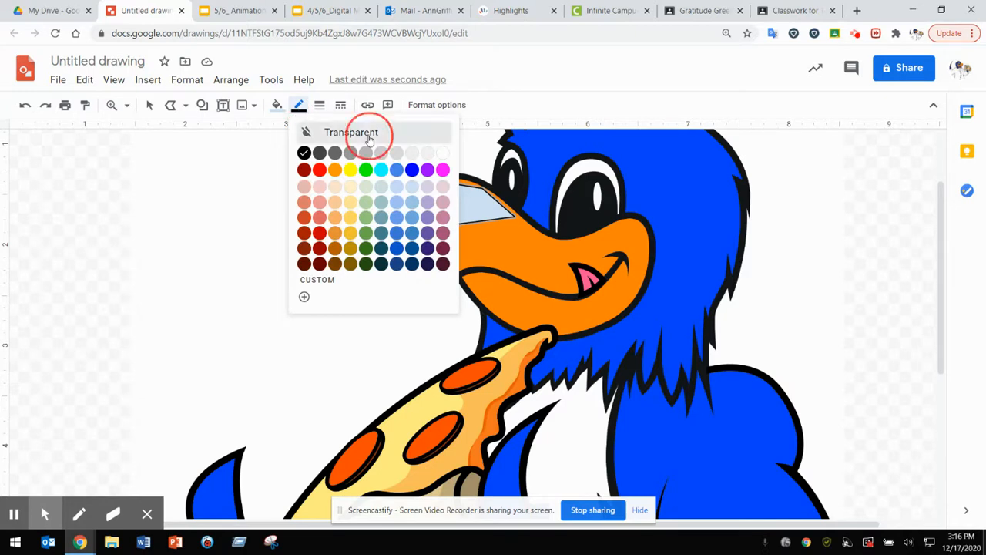
left_click(277, 106)
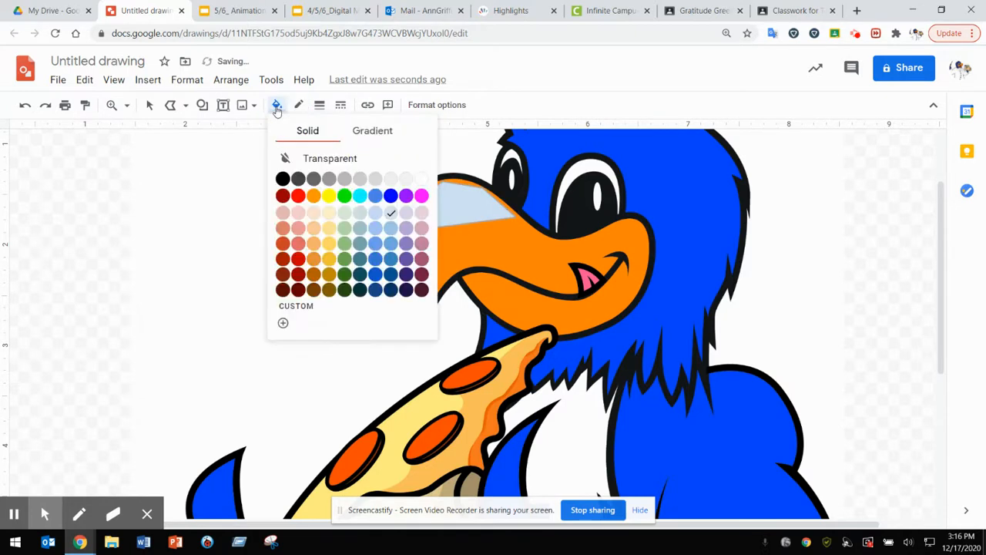
left_click(313, 197)
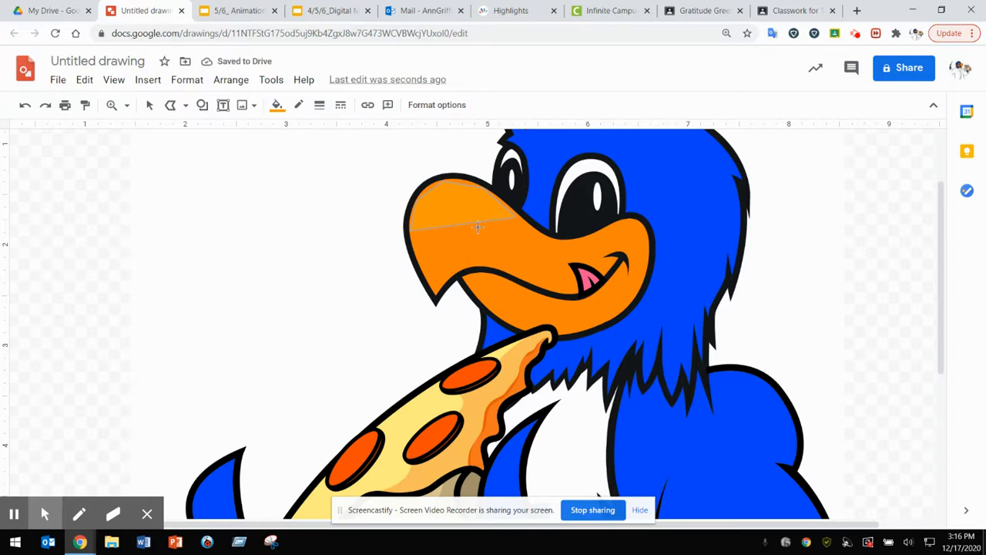
Step: Draw a second polyline tile over the beak's pointed tip, just below the first tile with a thin gap
left_click(412, 233)
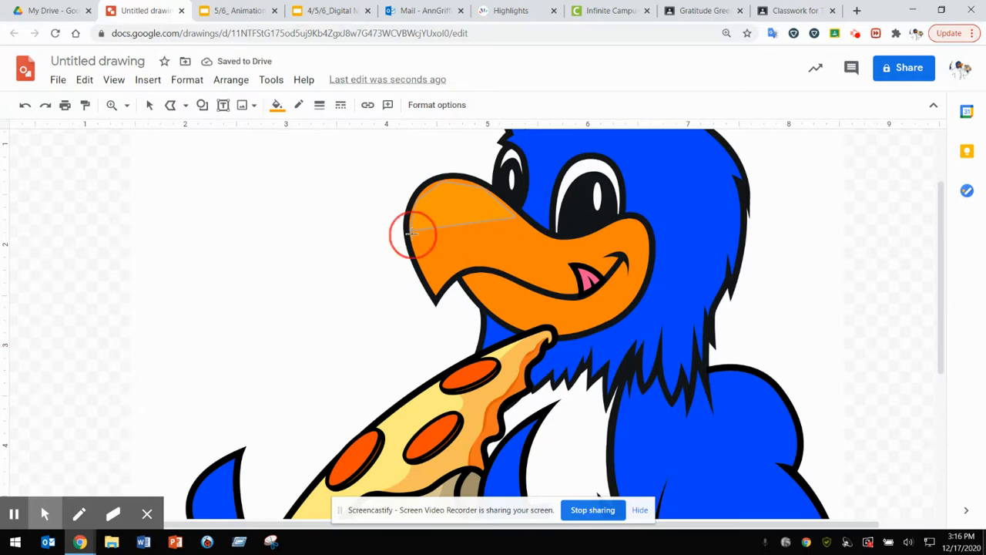
left_click(462, 255)
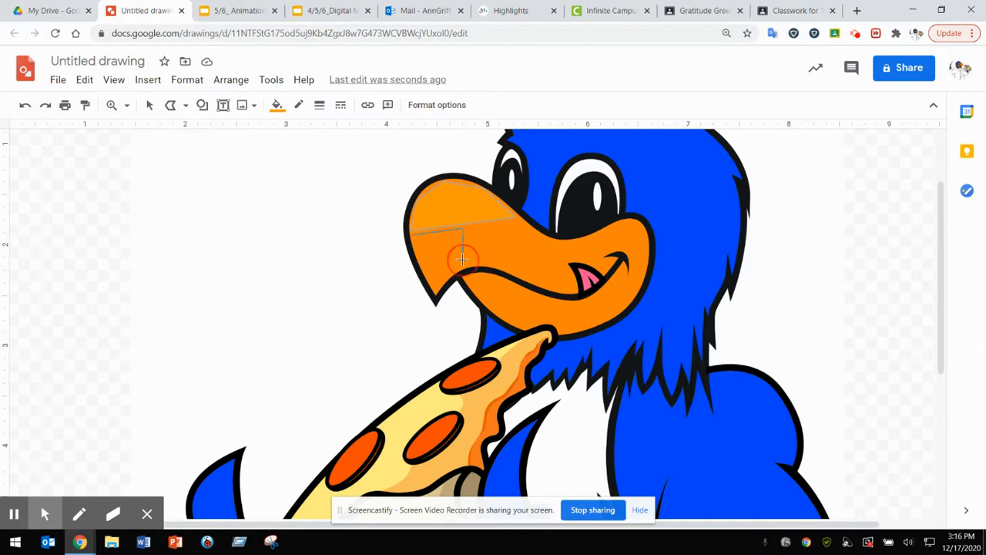
left_click(436, 292)
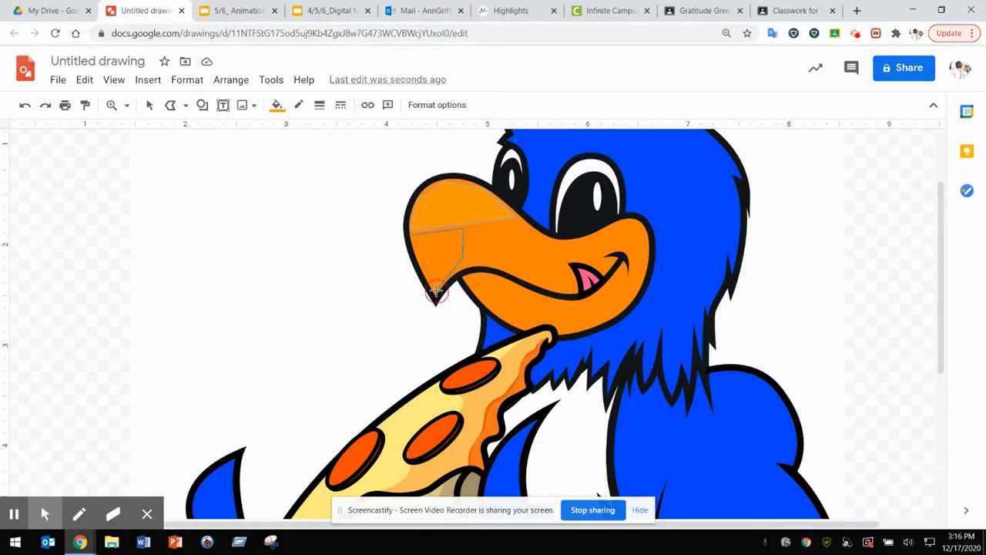
left_click(412, 233)
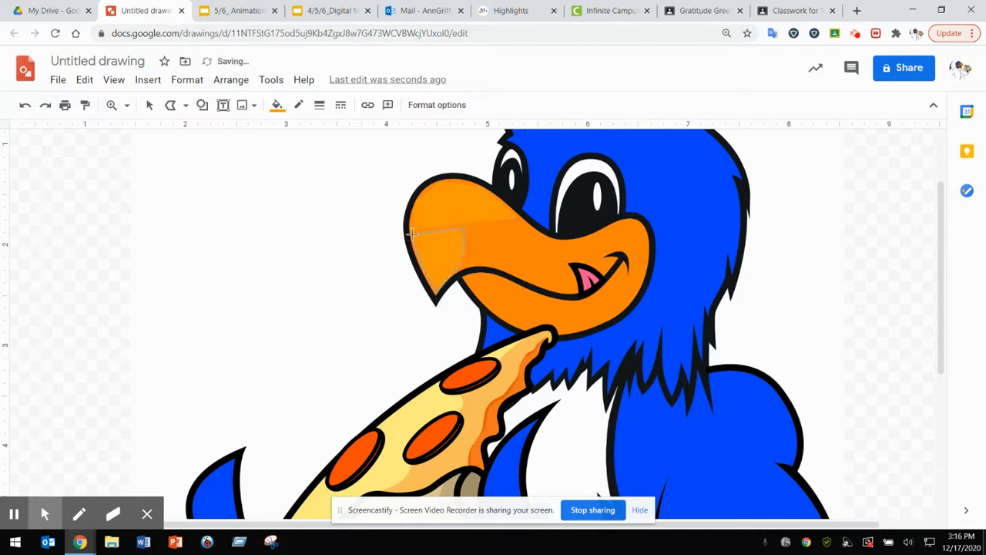
Step: Draw two more polyline tiles across the middle of the upper beak, beside the tip tile with thin gaps between them
left_click(468, 259)
left_click(515, 224)
left_click(466, 231)
left_click(485, 258)
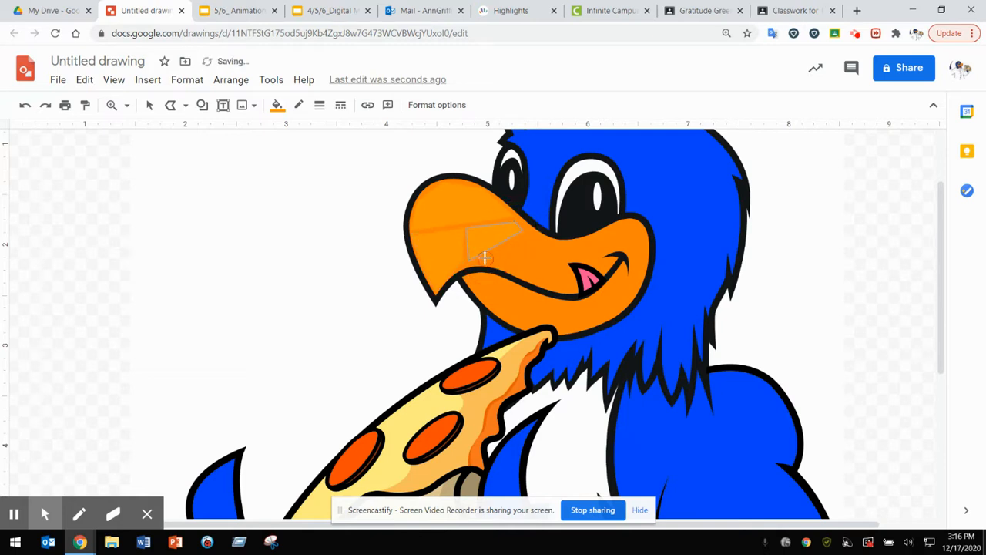
left_click(548, 241)
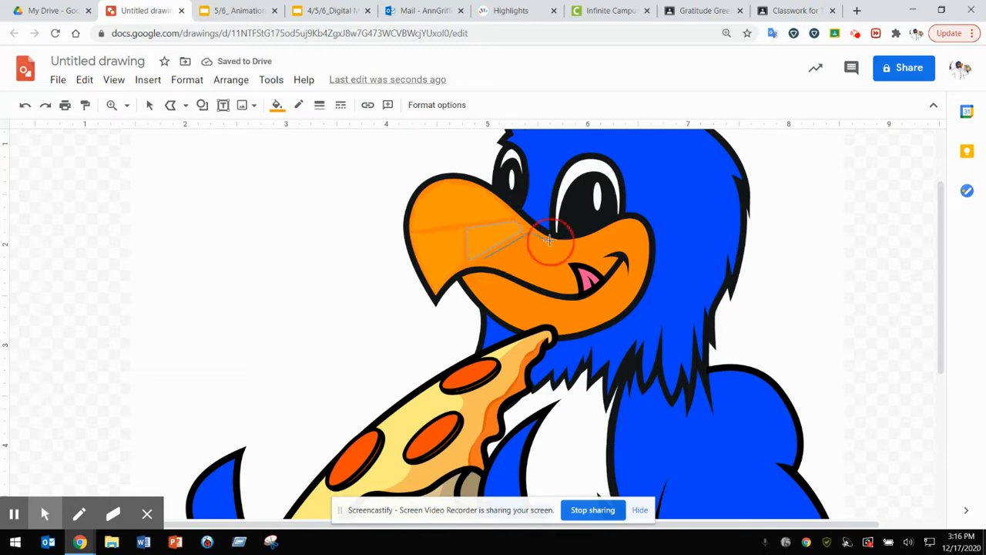
left_click(482, 263)
double_click(484, 260)
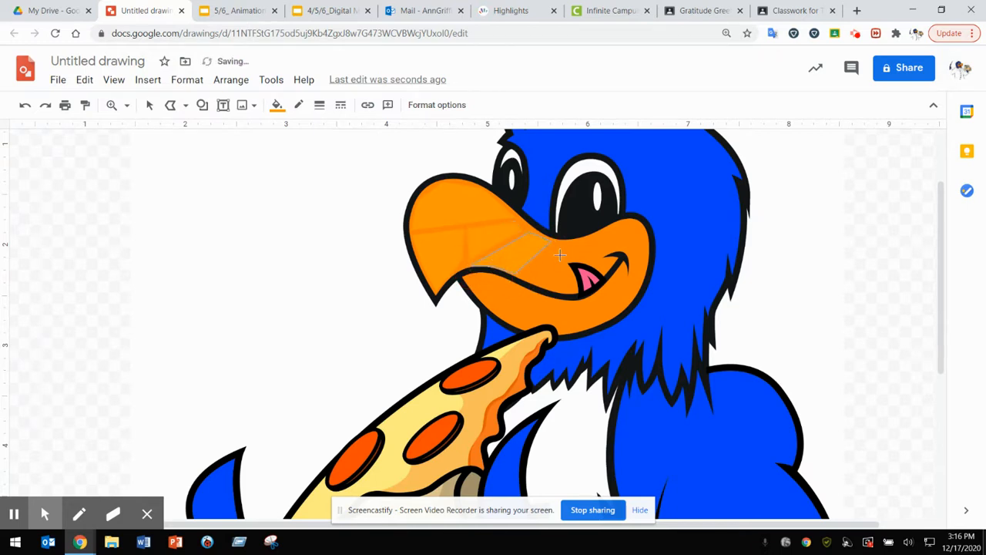
Step: Continue the polyline tiles along the upper beak toward the mouth, filling the areas beside and above the tongue
left_click(524, 275)
left_click(570, 287)
left_click(555, 243)
left_click(570, 250)
left_click(571, 258)
left_click(593, 261)
left_click(568, 240)
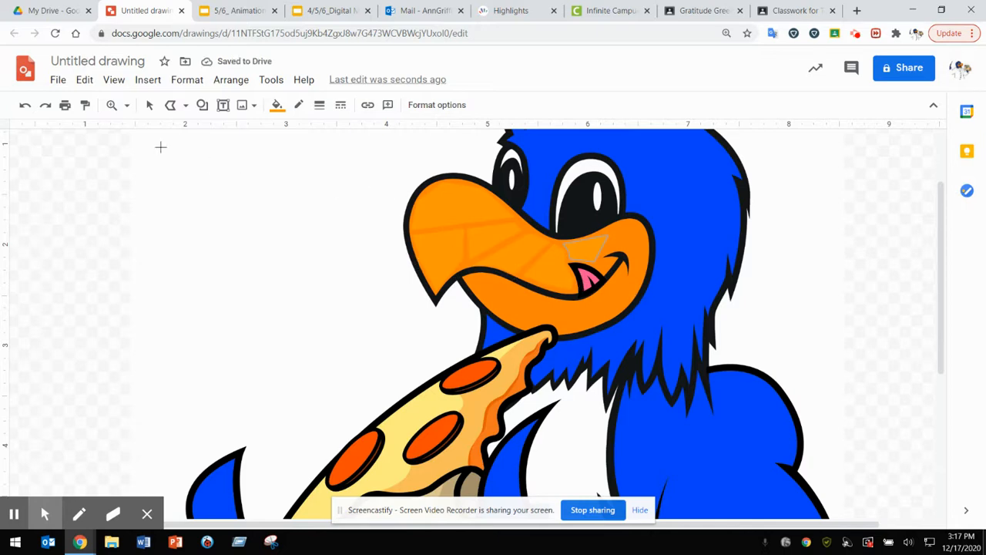
Step: Trace the bird's tongue with a polyline tile and fill it with magenta
left_click(575, 267)
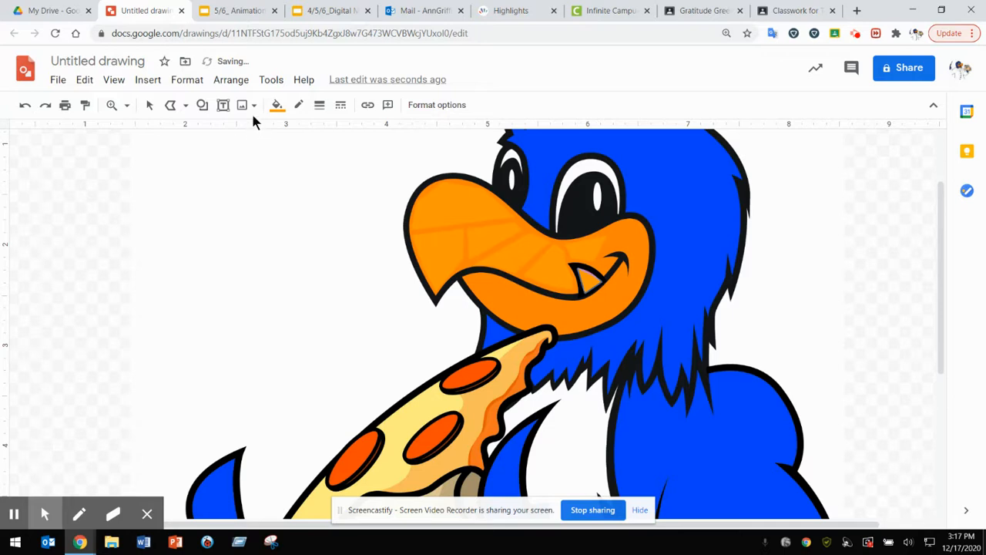
left_click(277, 105)
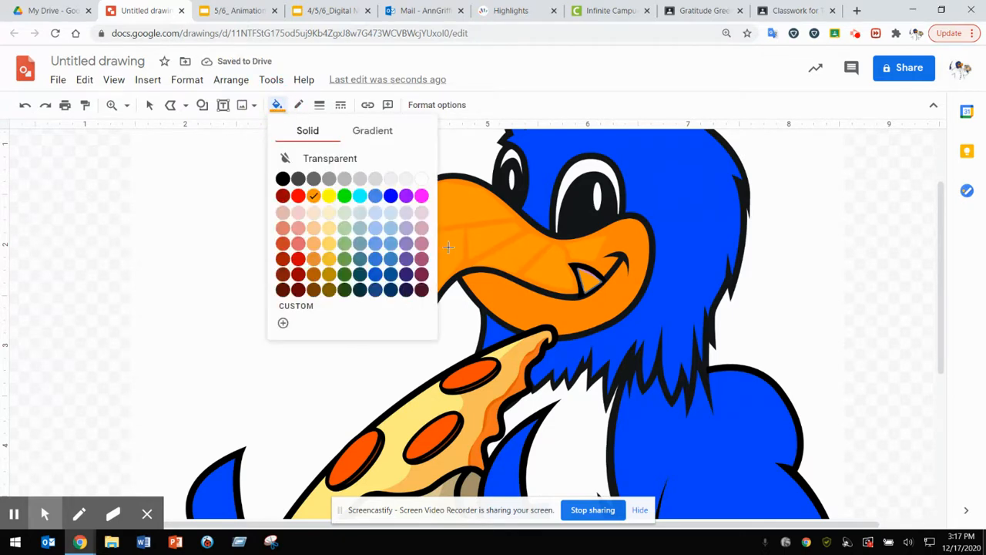
left_click(421, 196)
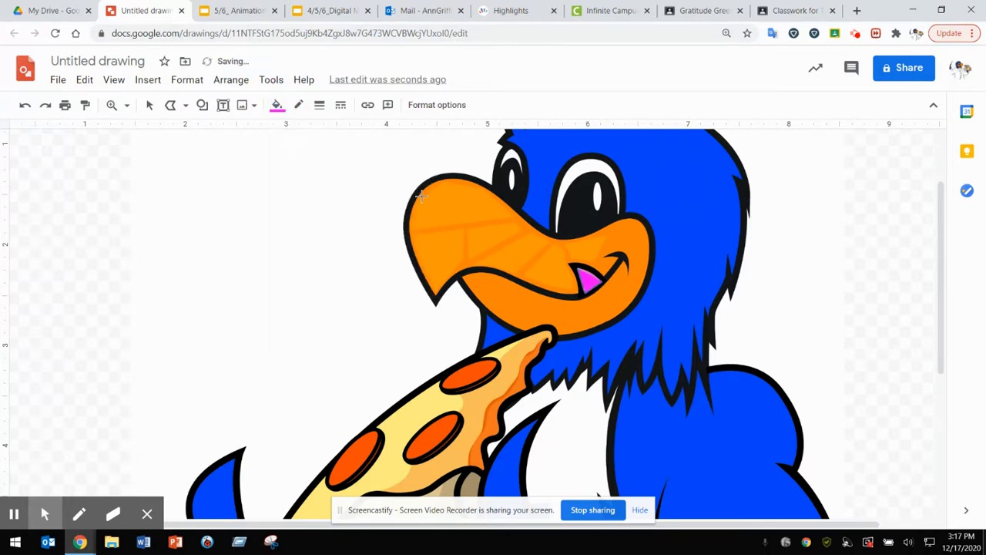